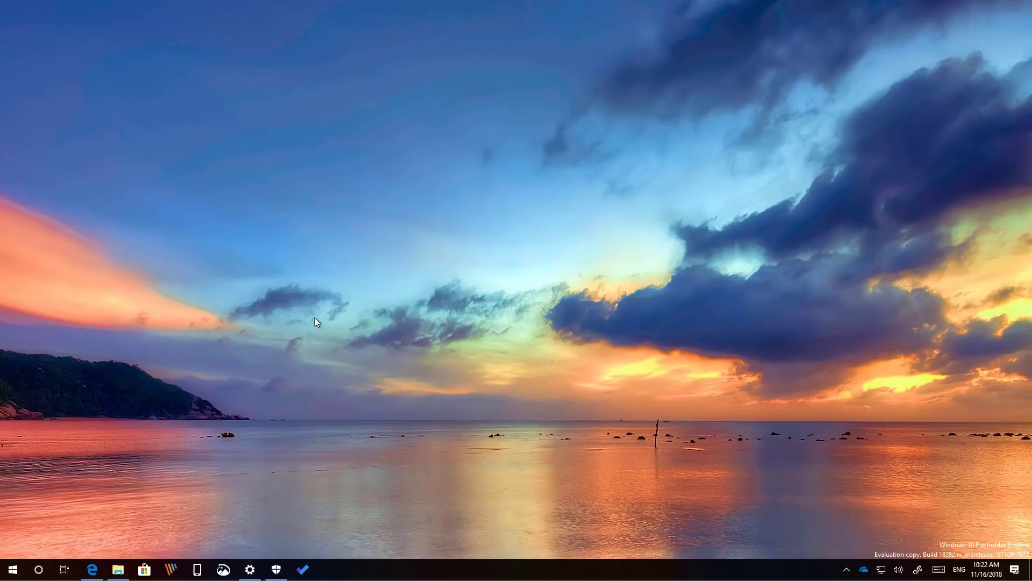
Step: Open the Personalization color settings and set the overall color to Light
left_click(250, 569)
left_click(792, 141)
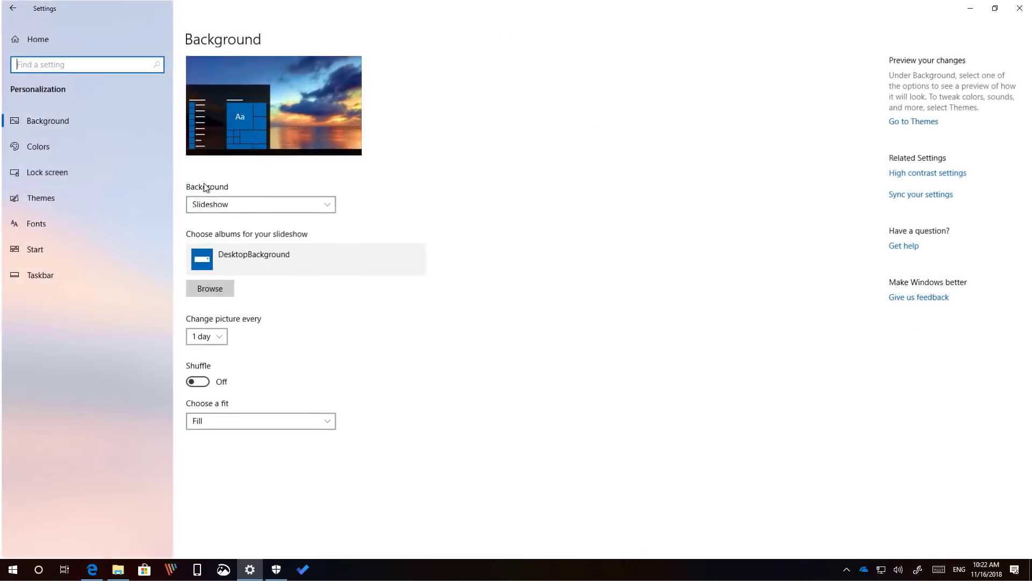
left_click(86, 151)
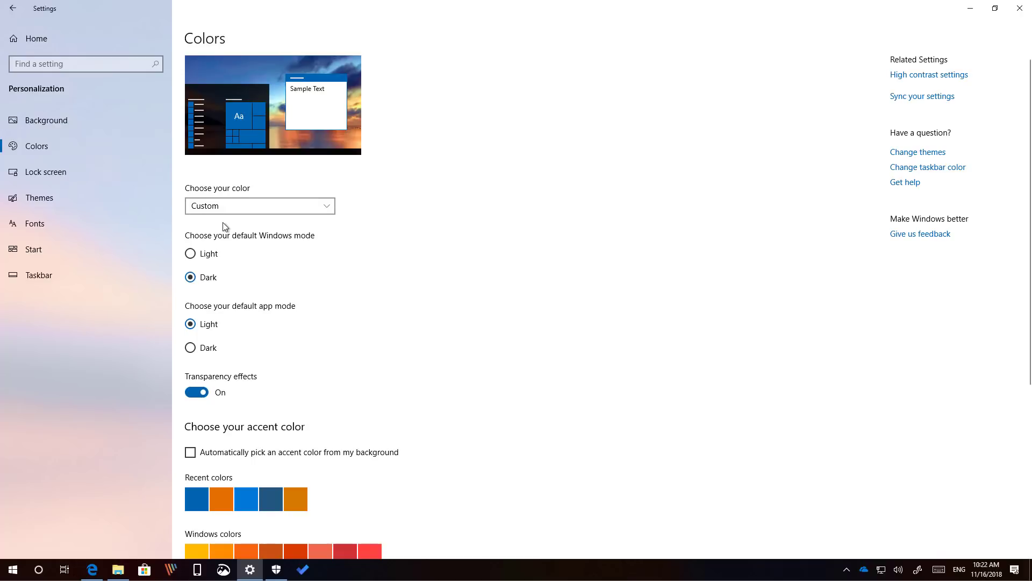
left_click(251, 206)
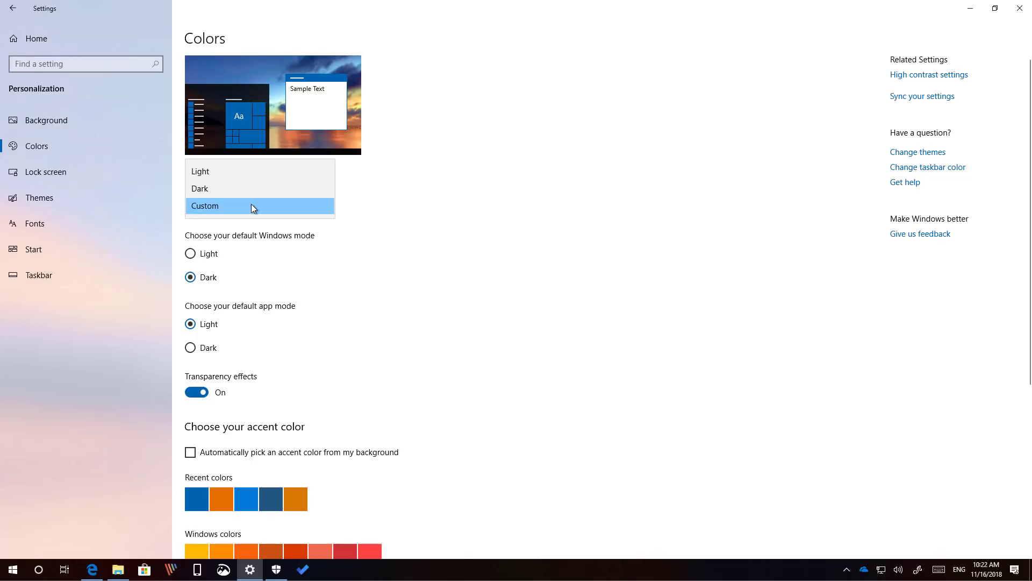
left_click(244, 176)
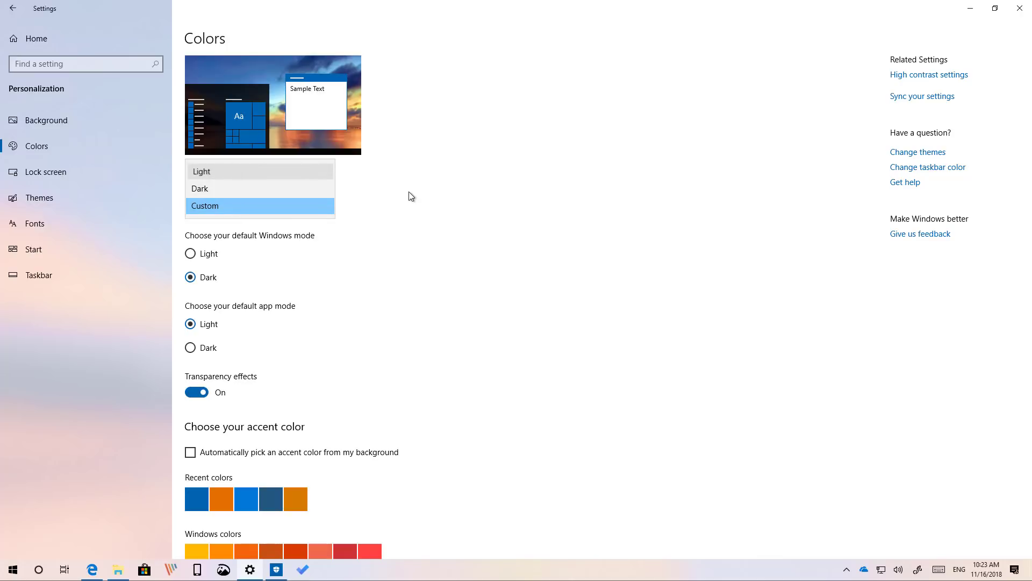
Step: Minimize Settings and examine the light styling of the Start menu and Action Center
left_click(970, 9)
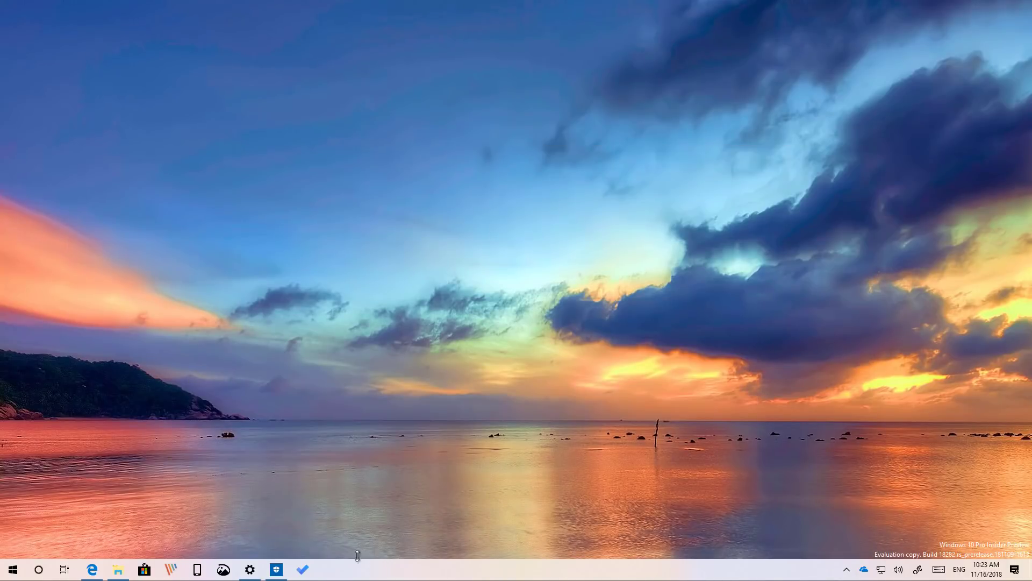
left_click(13, 570)
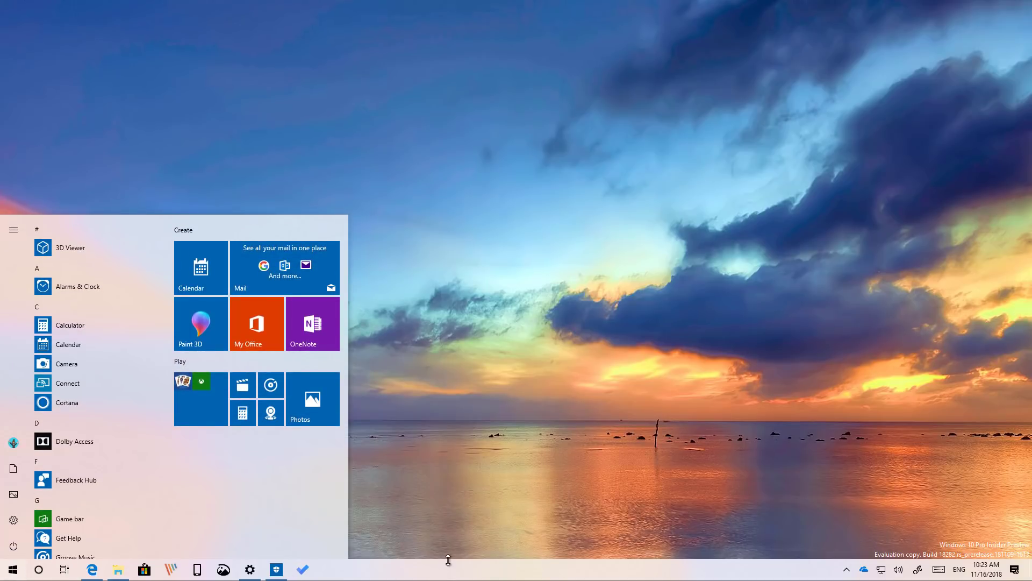
left_click_drag(450, 560, 484, 559)
left_click(497, 462)
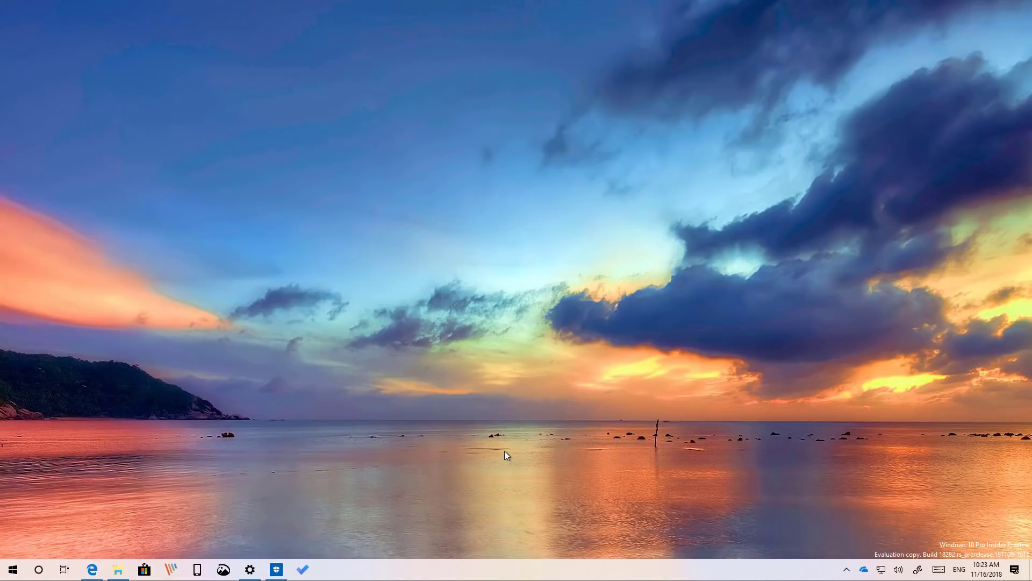
key("super+a")
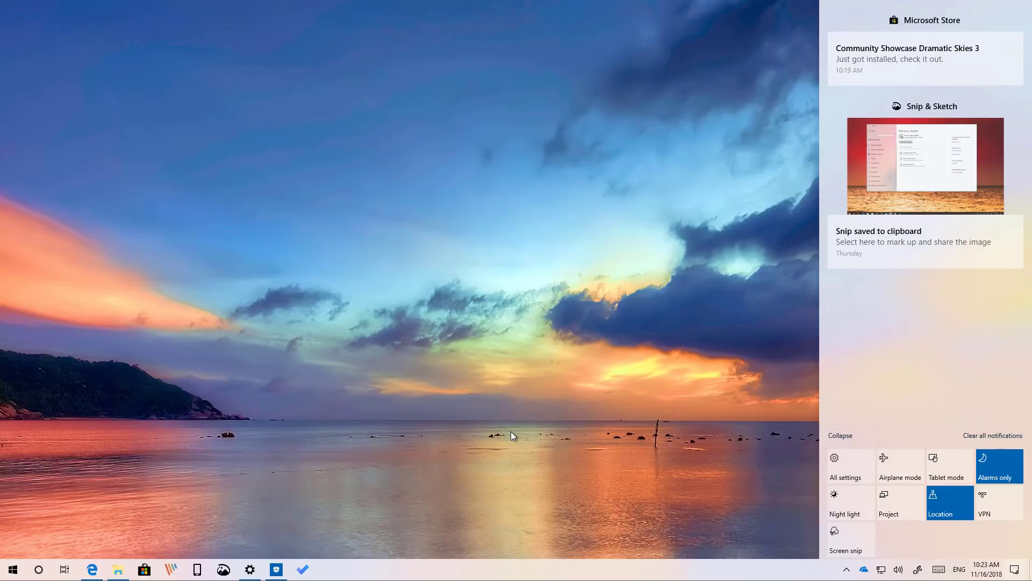
left_click(557, 385)
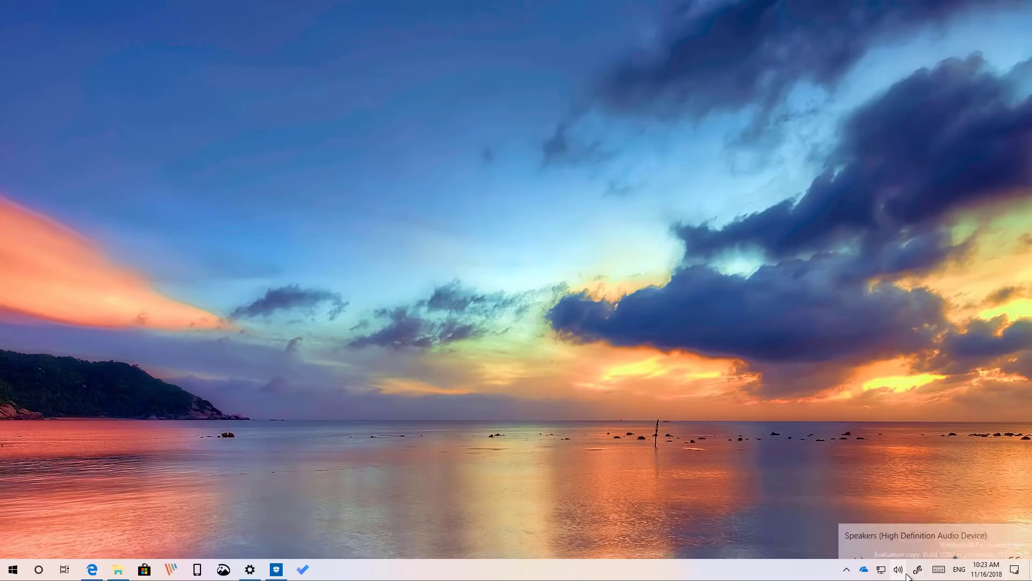
Step: Examine the light styling of the volume, Windows Ink Workspace and network flyouts and of the Edge jump list
left_click(898, 570)
left_click(918, 570)
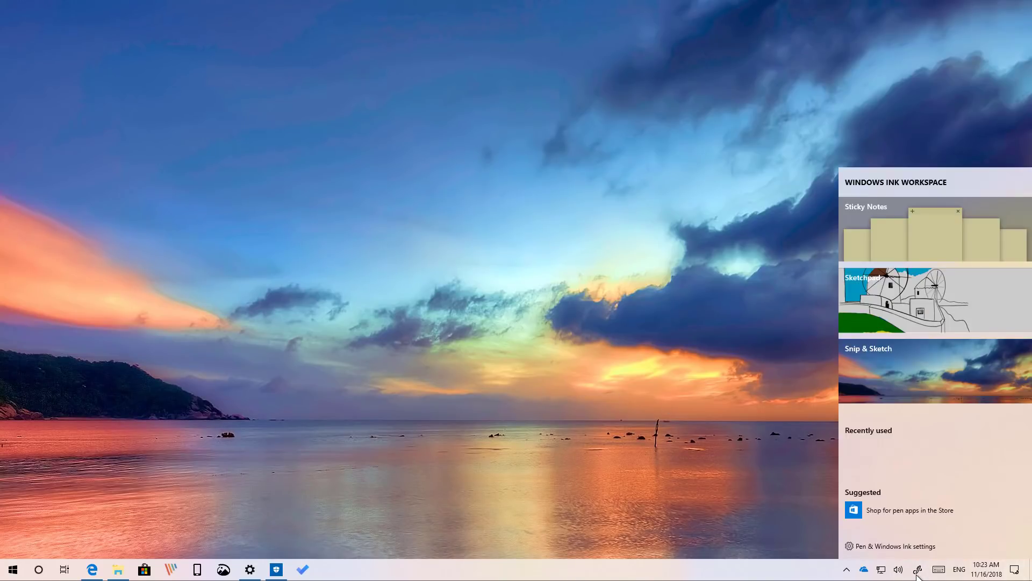
left_click(881, 573)
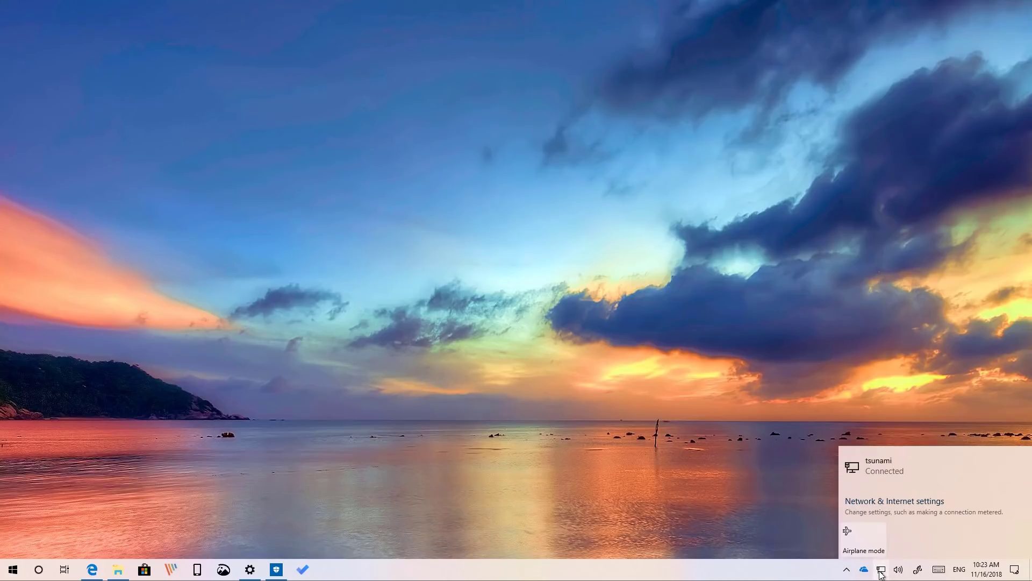
left_click(585, 313)
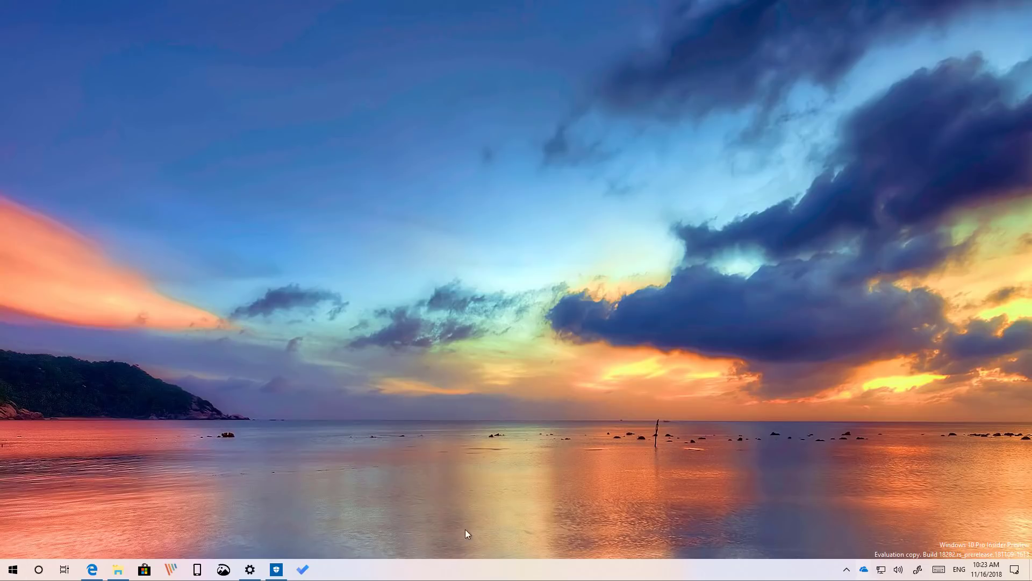
mouse_move(122, 575)
right_click(99, 575)
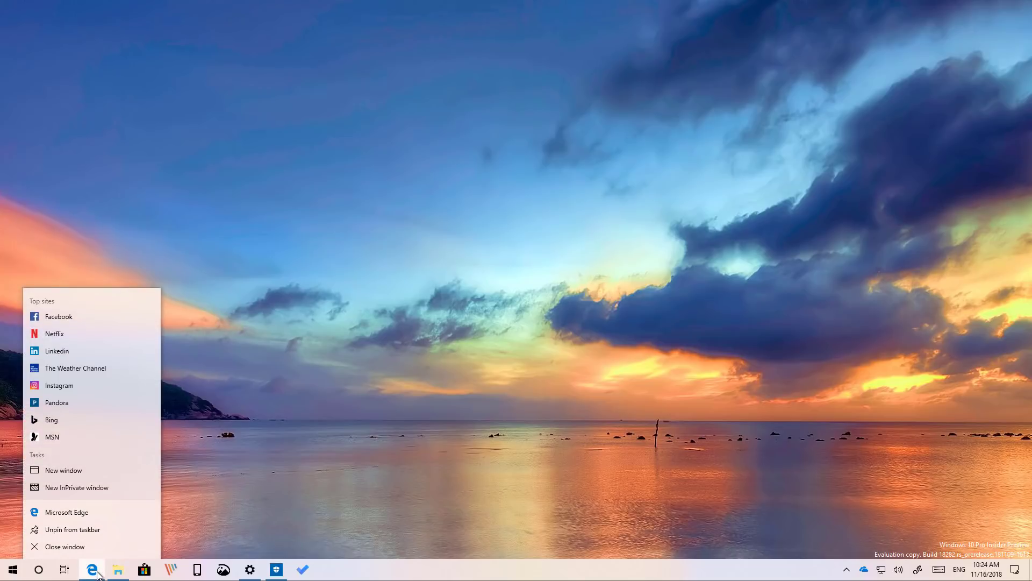
left_click(317, 476)
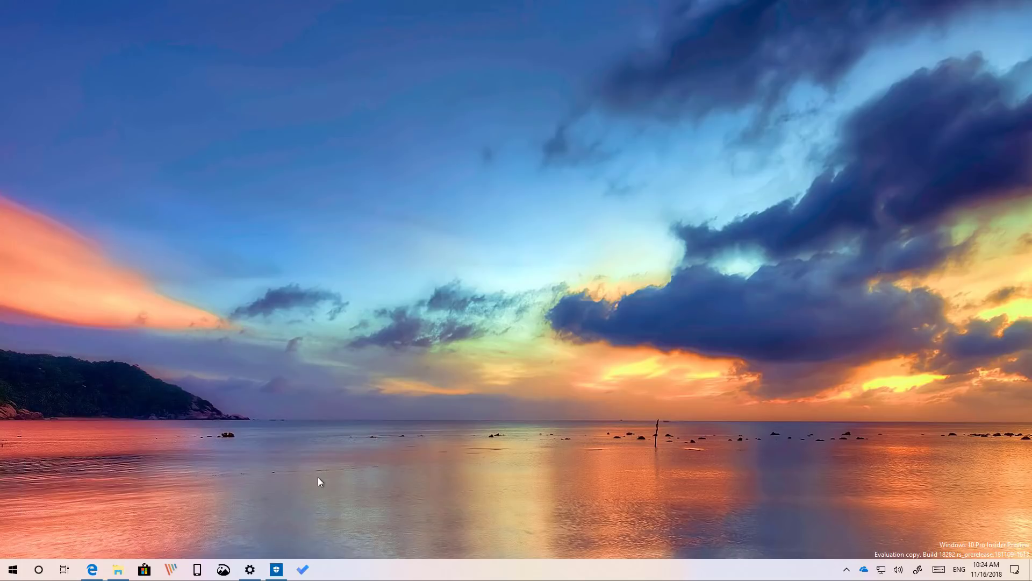
Step: Return to the color settings, choose Custom, and switch the default Windows mode to Dark and back to Light
left_click(252, 572)
left_click(279, 207)
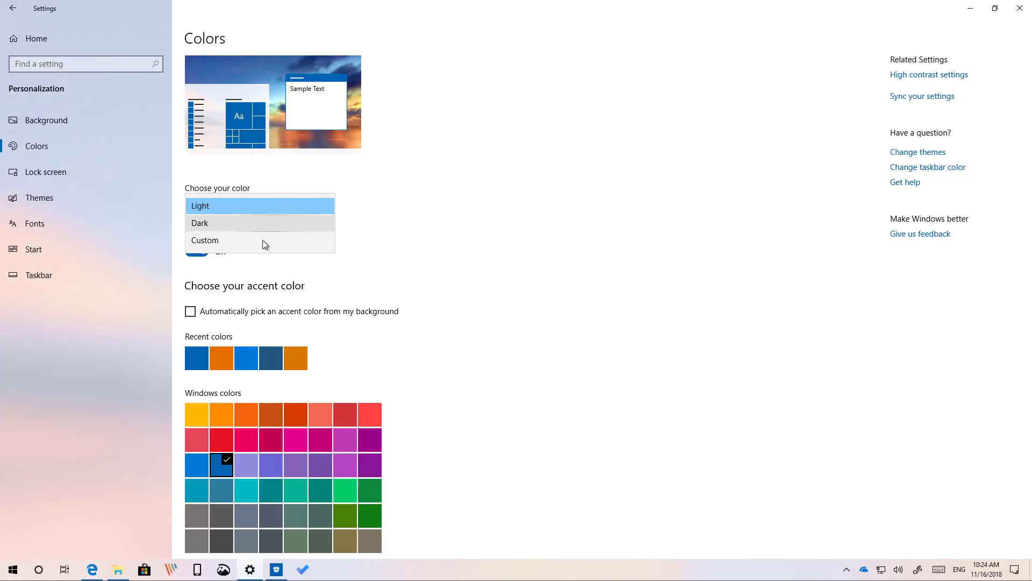
left_click(263, 242)
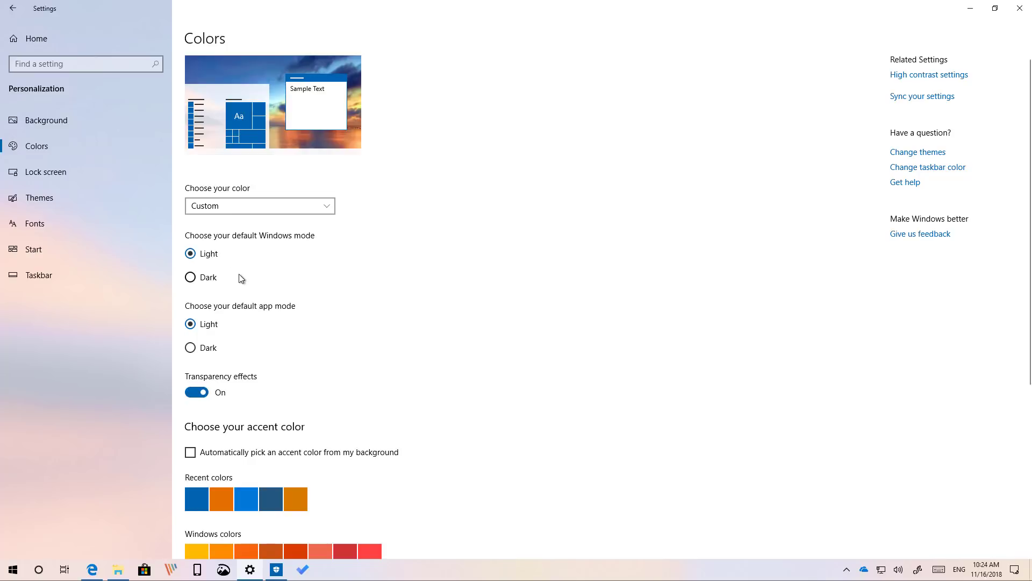
left_click(192, 278)
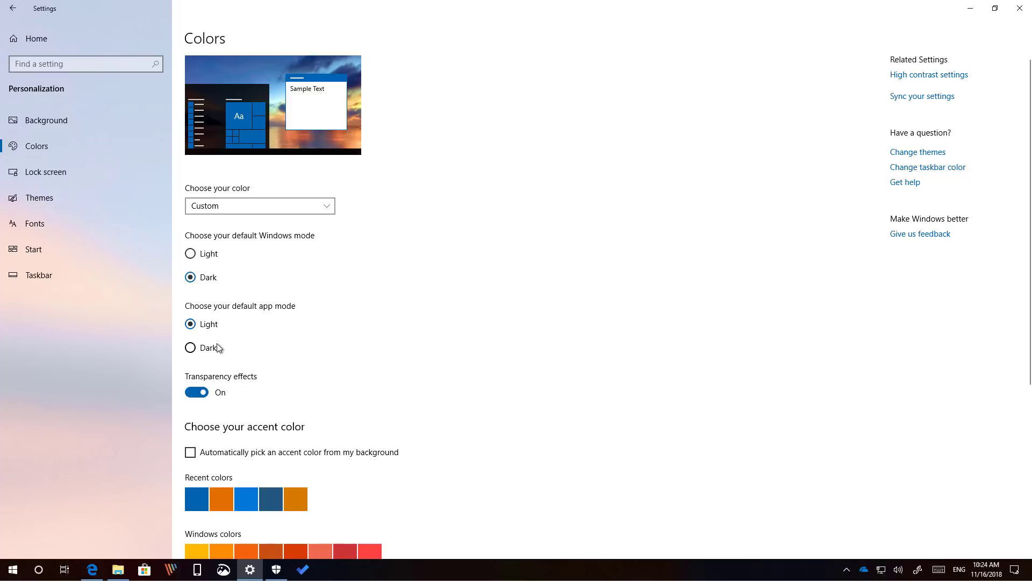
left_click(190, 253)
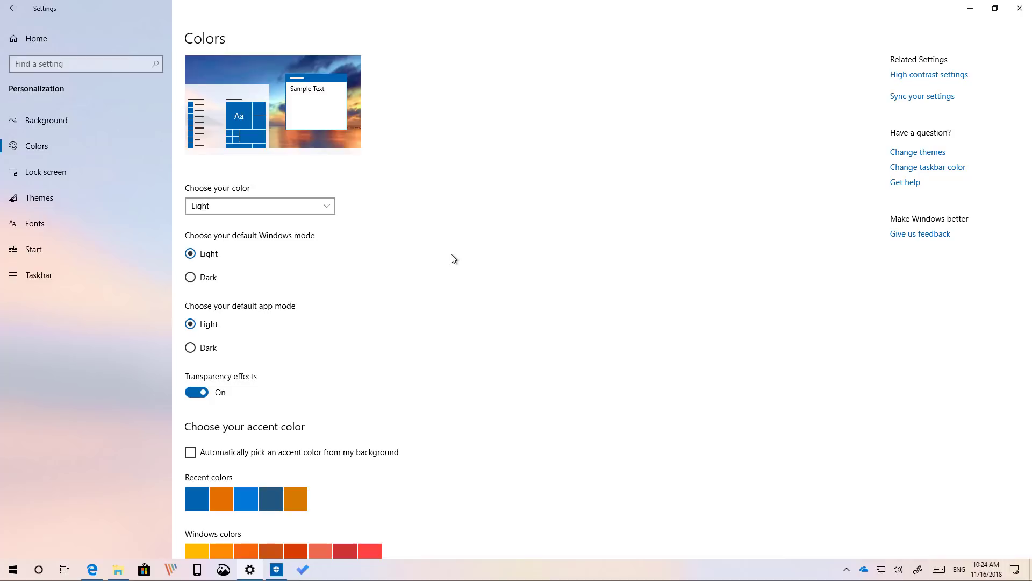
Step: Try the Dark default app mode and compare the Settings window, restored to a smaller size, with the Start menu
left_click(219, 345)
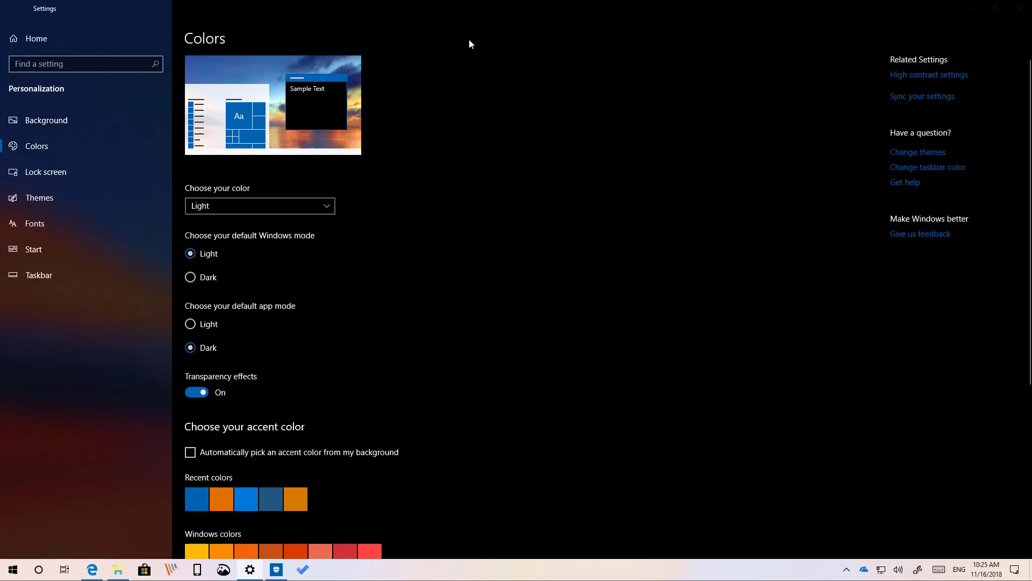
left_click_drag(478, 14, 449, 78)
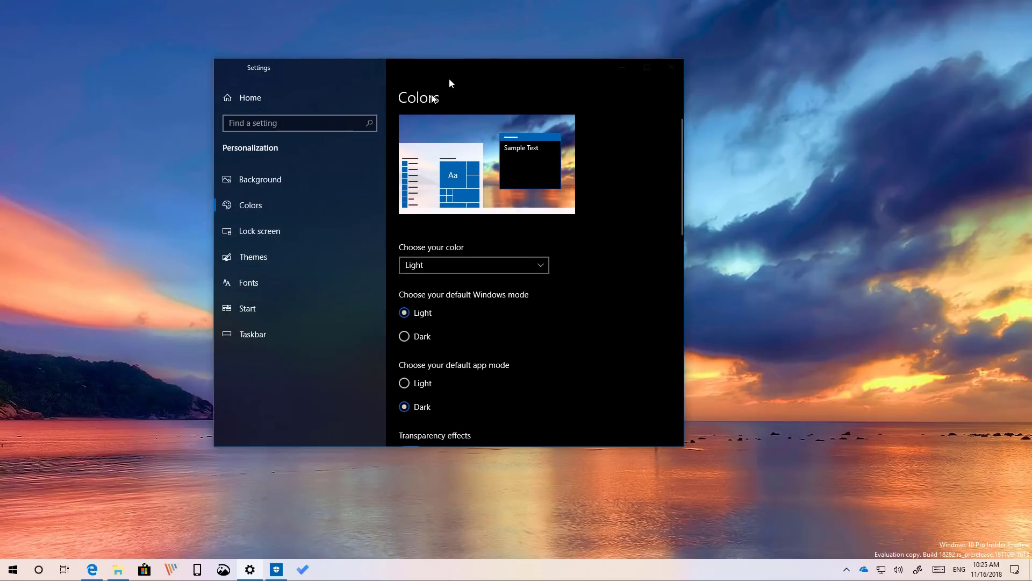
left_click(14, 576)
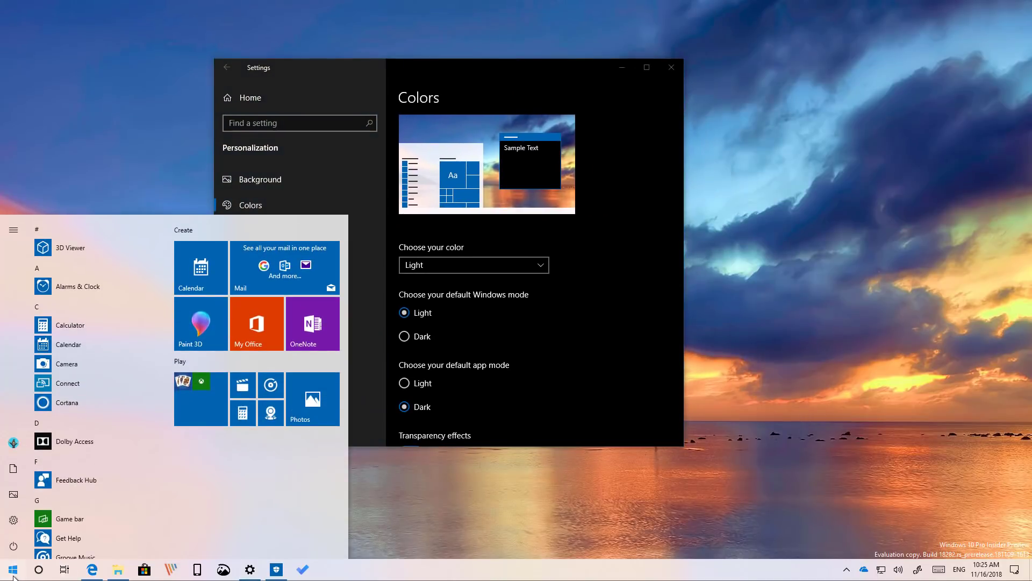
left_click(14, 575)
left_click(648, 68)
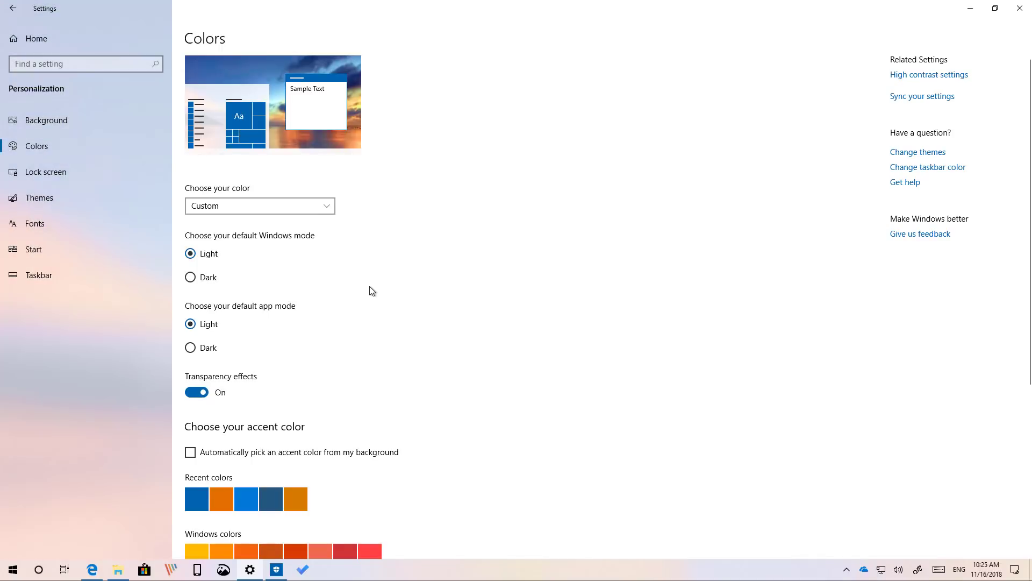
Step: Set the overall color to Dark, set the default app mode to Light, and minimize Settings
left_click(322, 208)
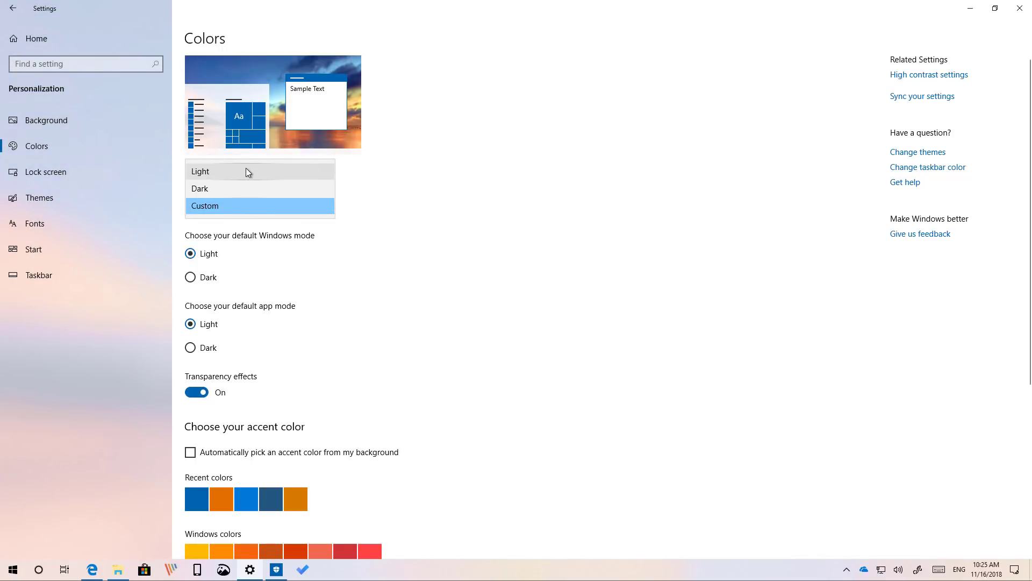
left_click(237, 189)
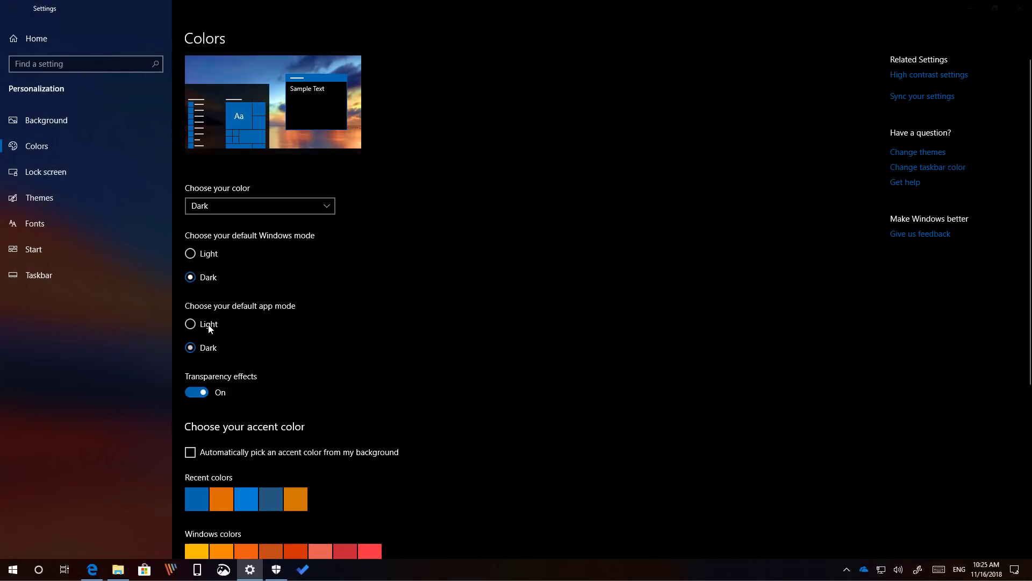
left_click(208, 324)
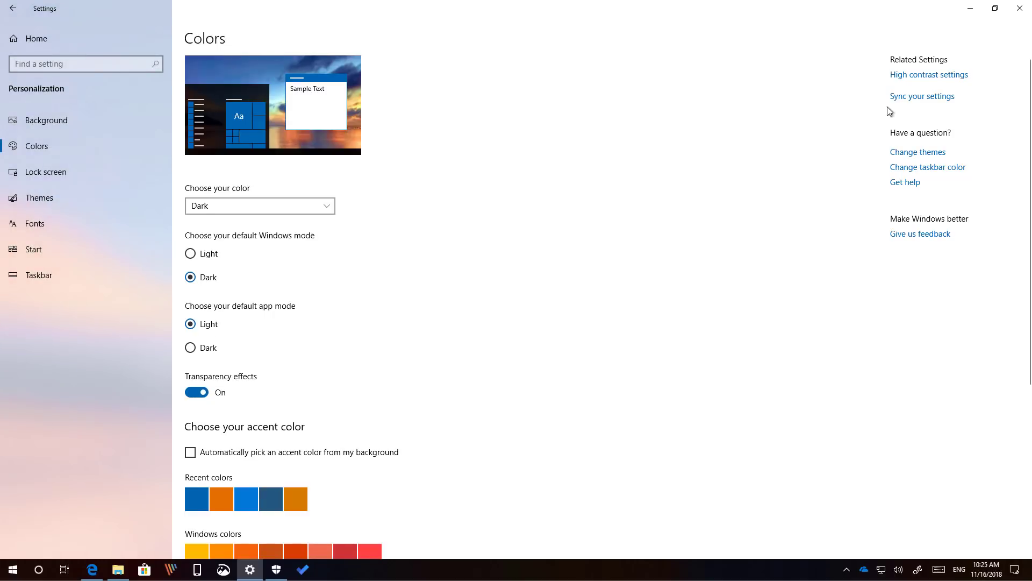
left_click(971, 9)
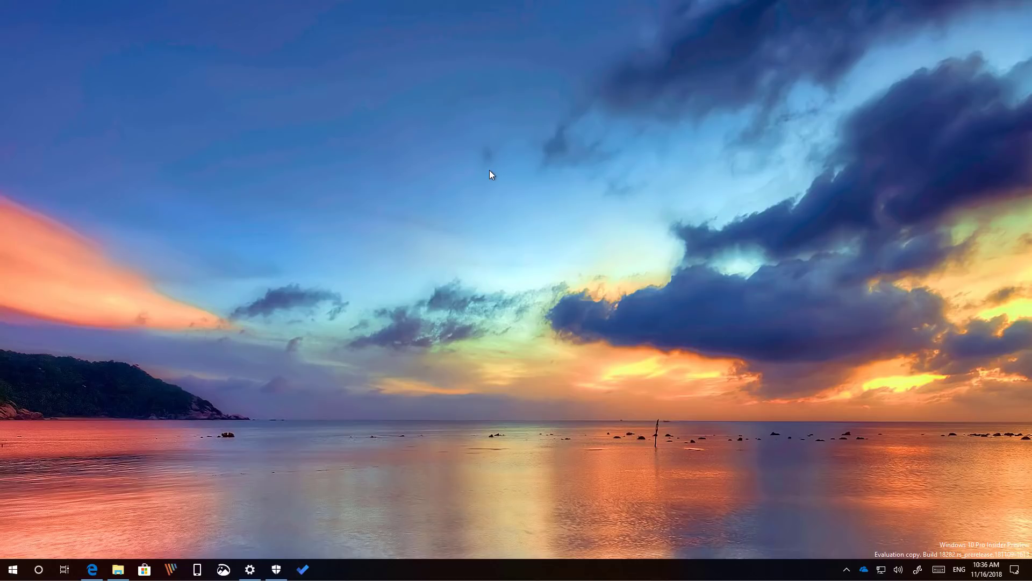
Step: Examine the dark styling of the Paint 3D tile's resize options in Start and of the Action Center
left_click(13, 570)
right_click(201, 329)
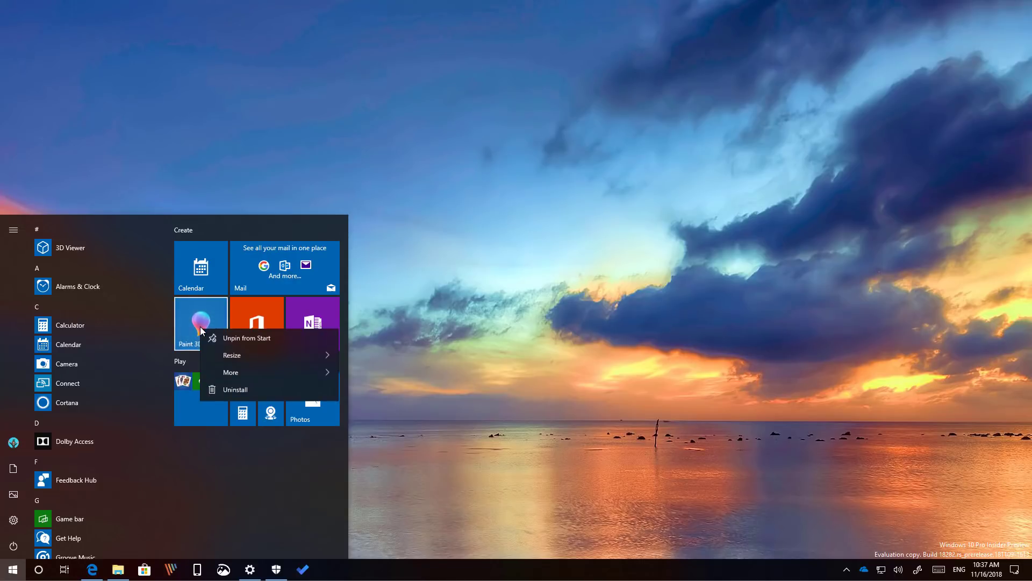
mouse_move(250, 361)
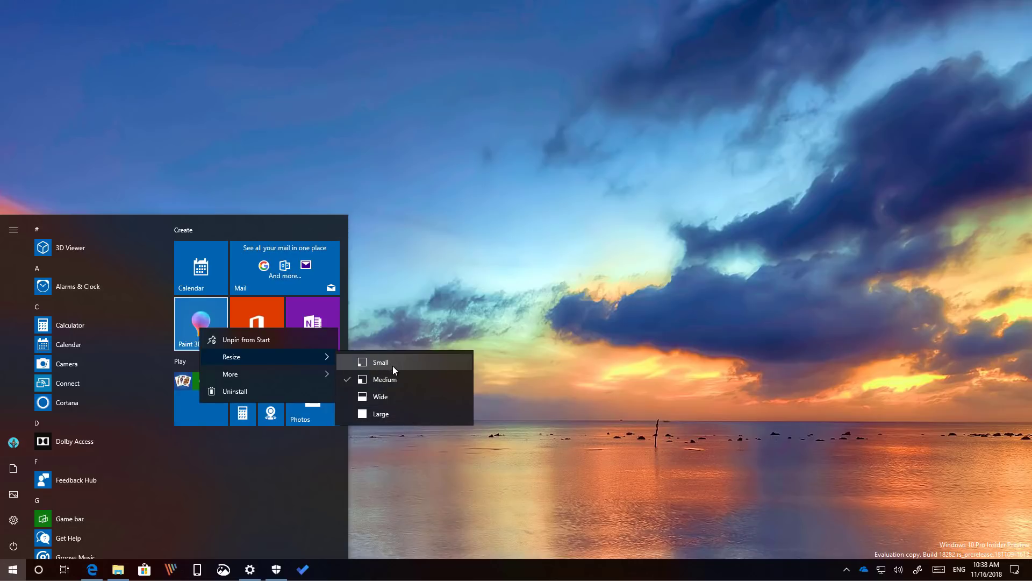
key("super+a")
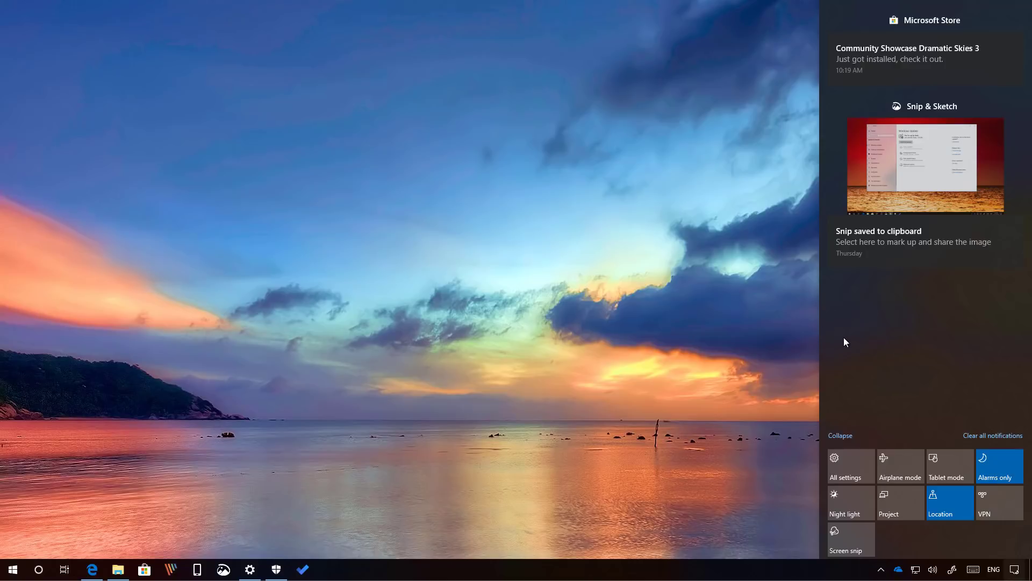
left_click(680, 182)
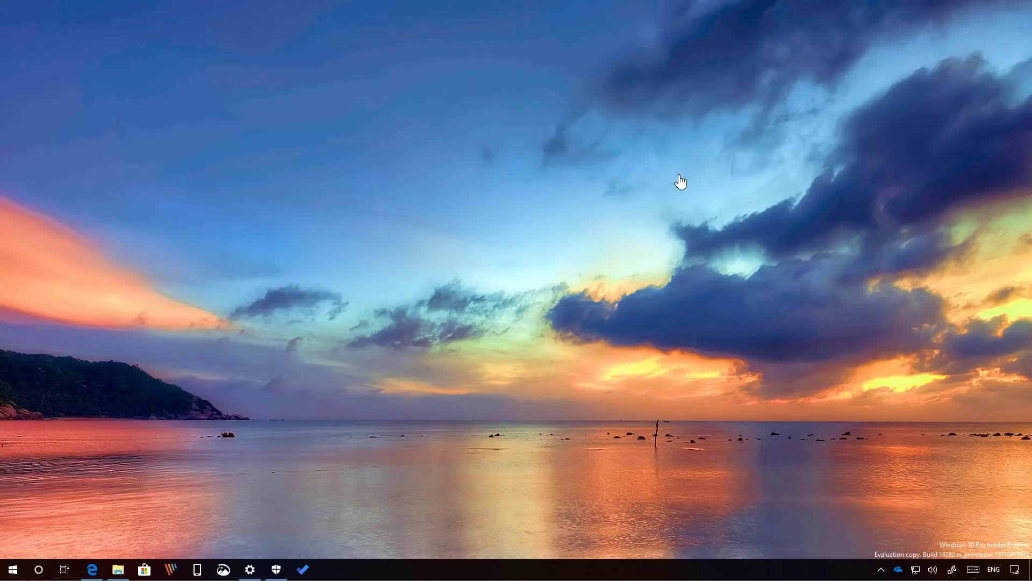
Step: Apply the Windows Light theme in the Personalization settings, check the desktop, and return to Settings
left_click(249, 569)
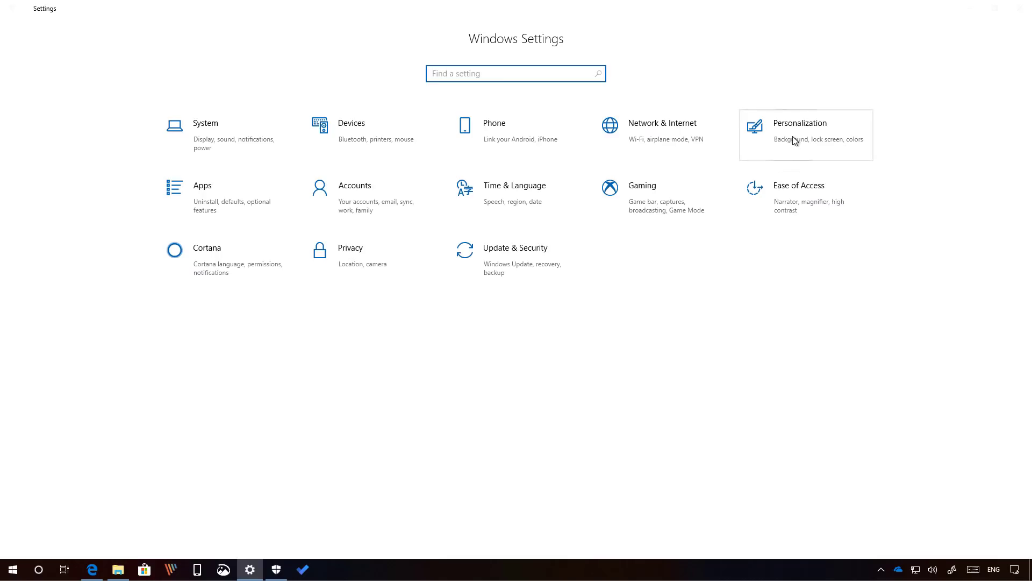
left_click(793, 138)
left_click(56, 203)
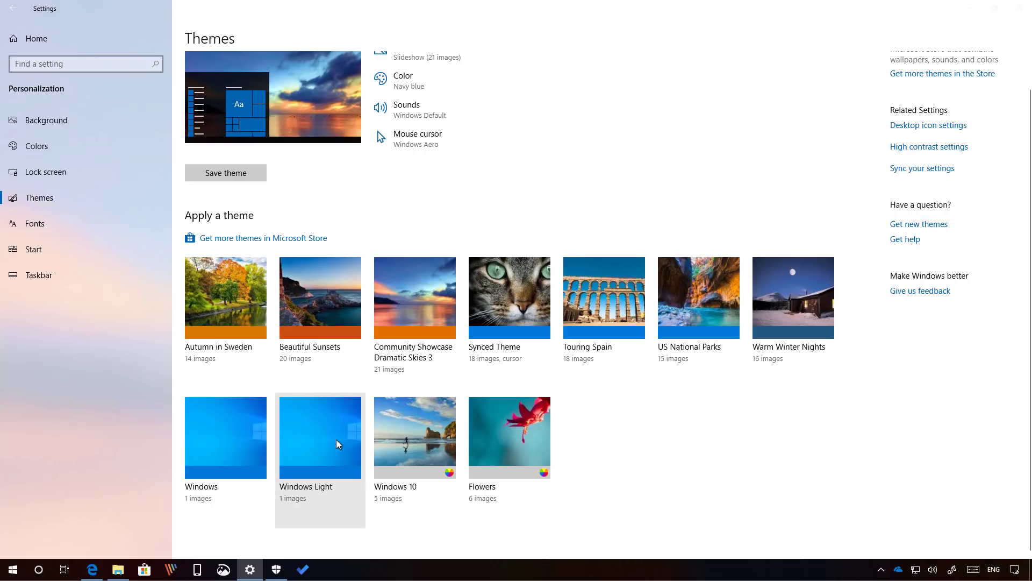
left_click(337, 439)
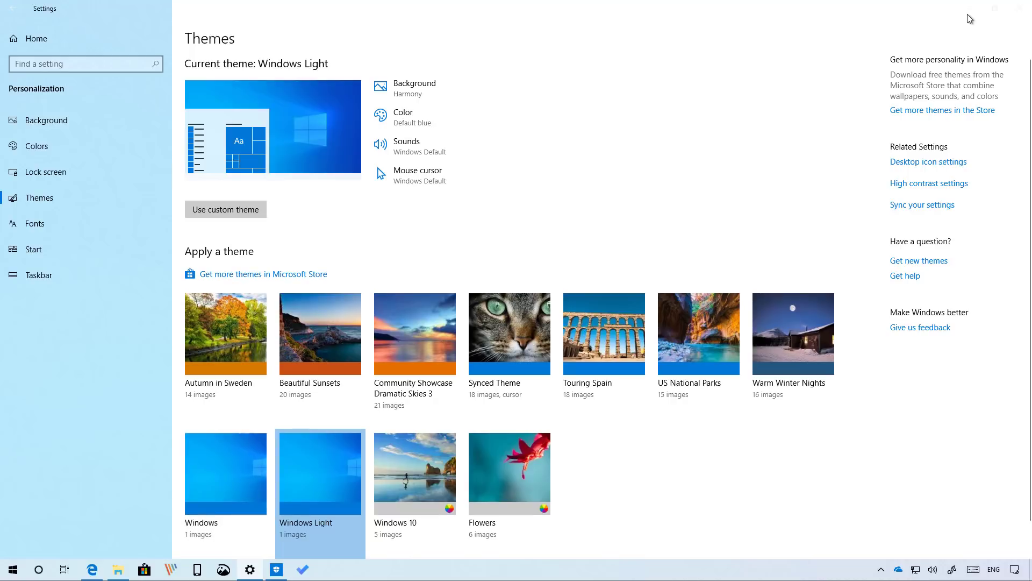
left_click(970, 8)
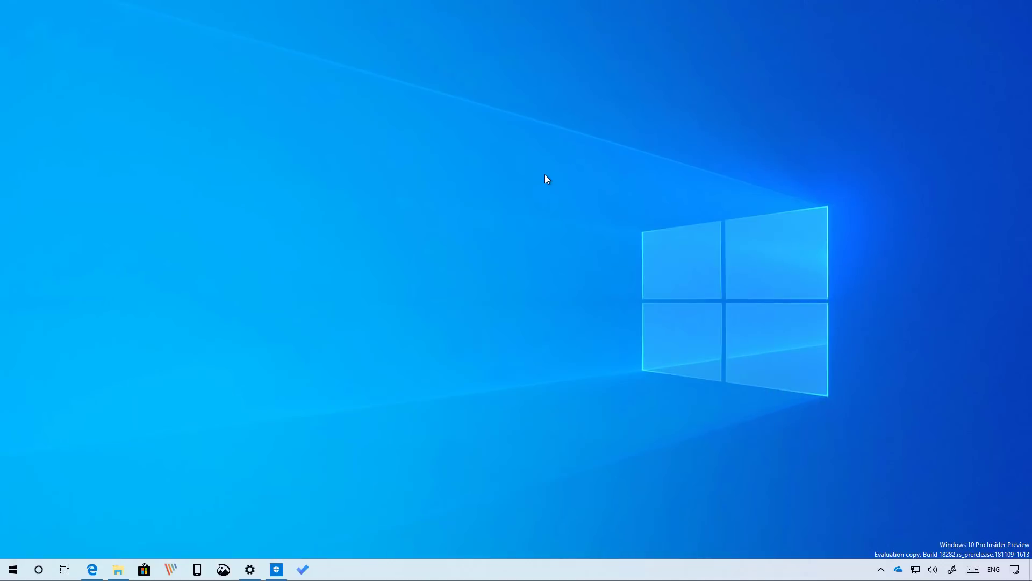
key("alt+Tab")
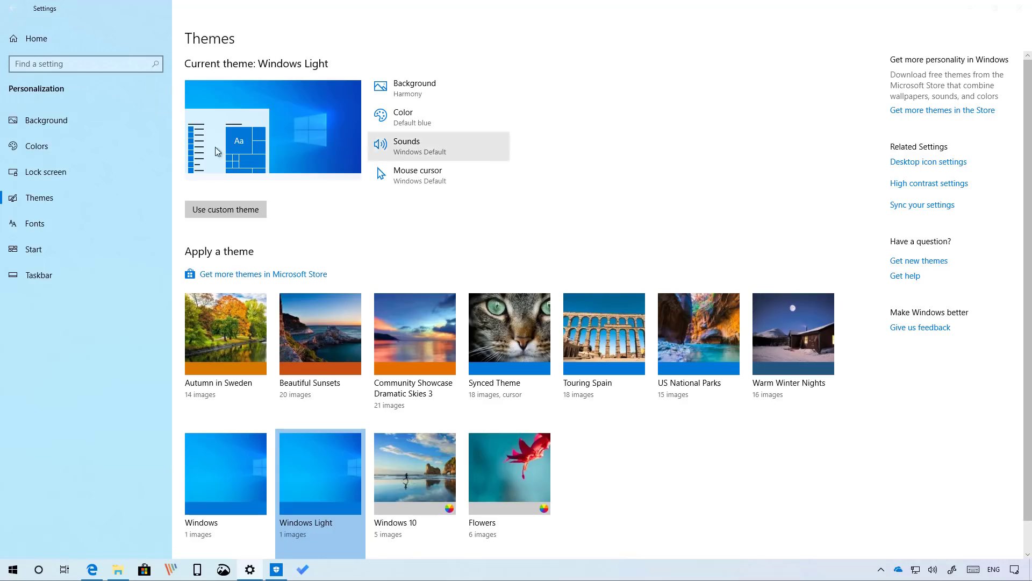
Step: Review the Colors page in Personalization and the Narrator options in Ease of Access, including how much content is heard
left_click(52, 139)
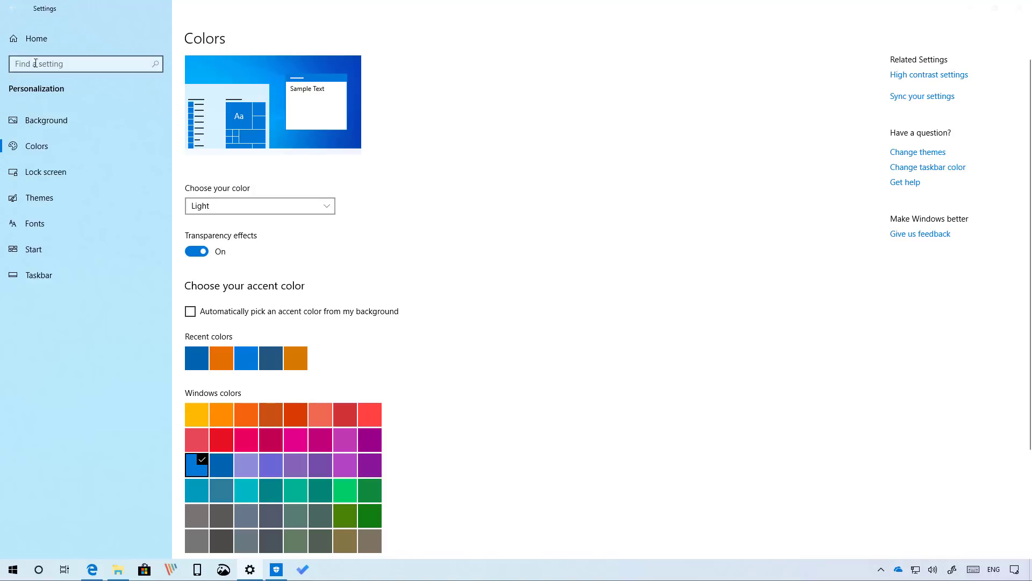
left_click(37, 46)
key("super+ctrl+n")
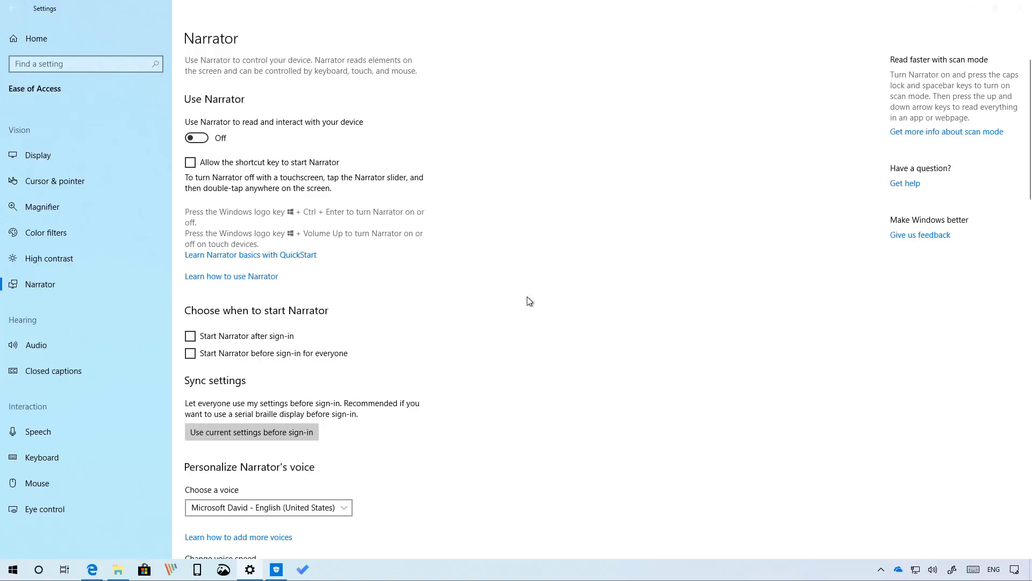
scroll(527, 289, "down", 10)
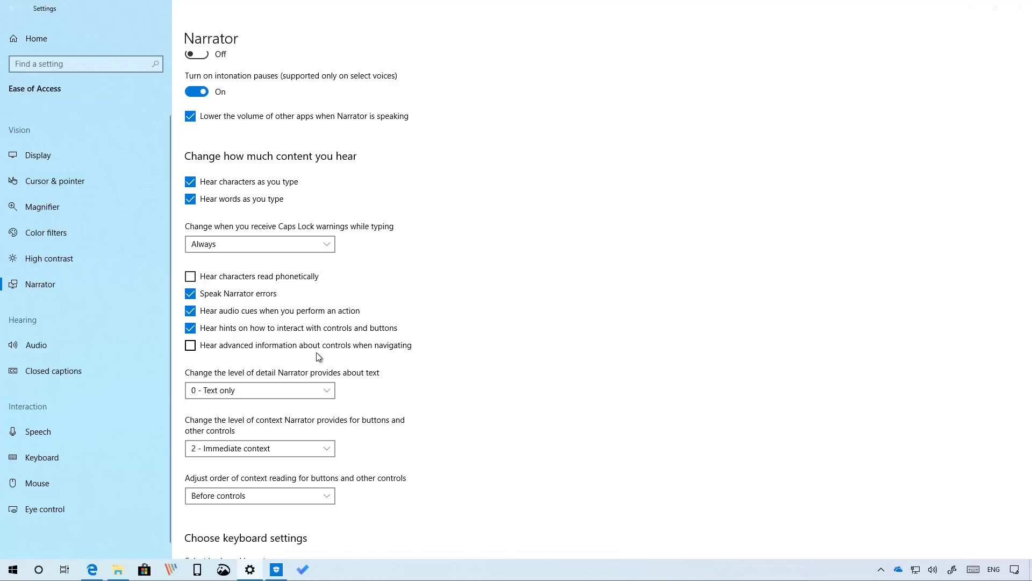
Step: Turn off automatic adjustment of active hours in Windows Update, and check the manual active hours dialog without saving changes
left_click(36, 38)
left_click(518, 269)
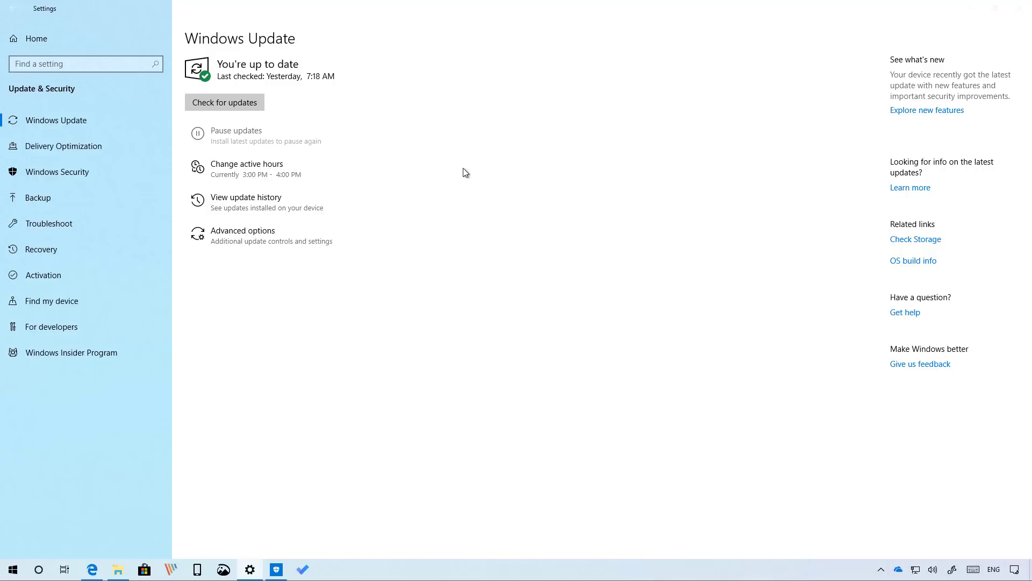
left_click(276, 171)
left_click(25, 121)
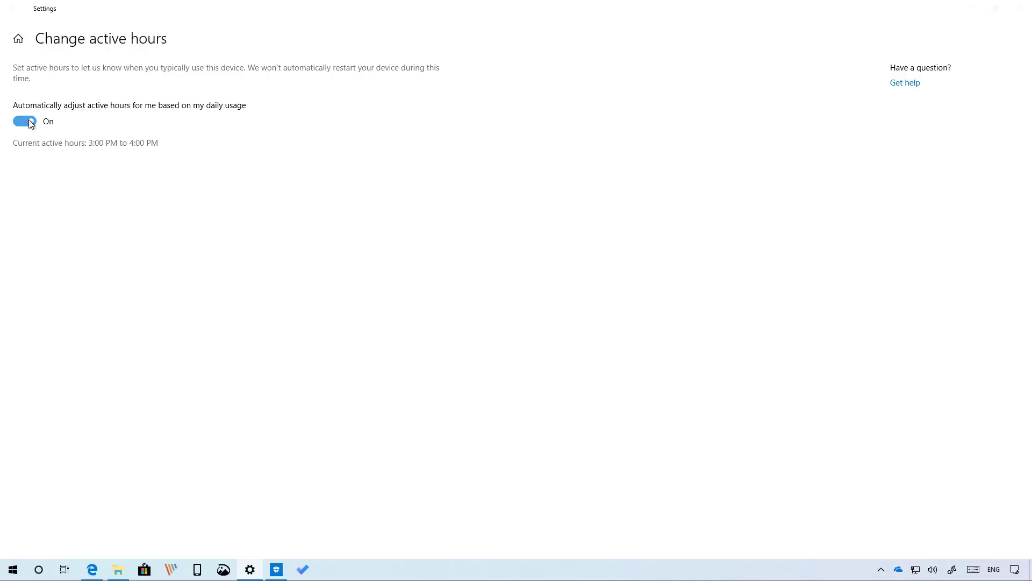
left_click(50, 122)
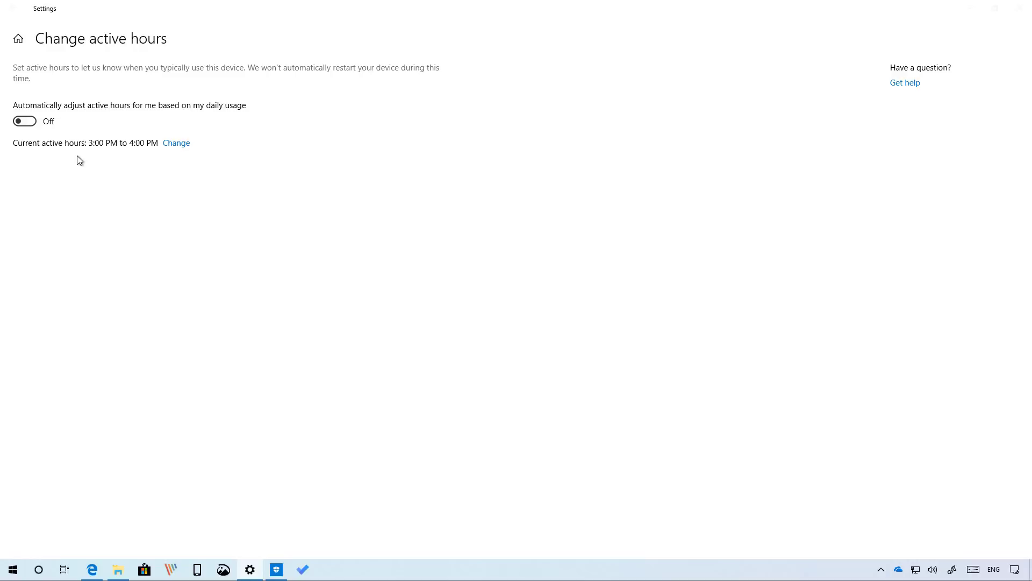
left_click(178, 146)
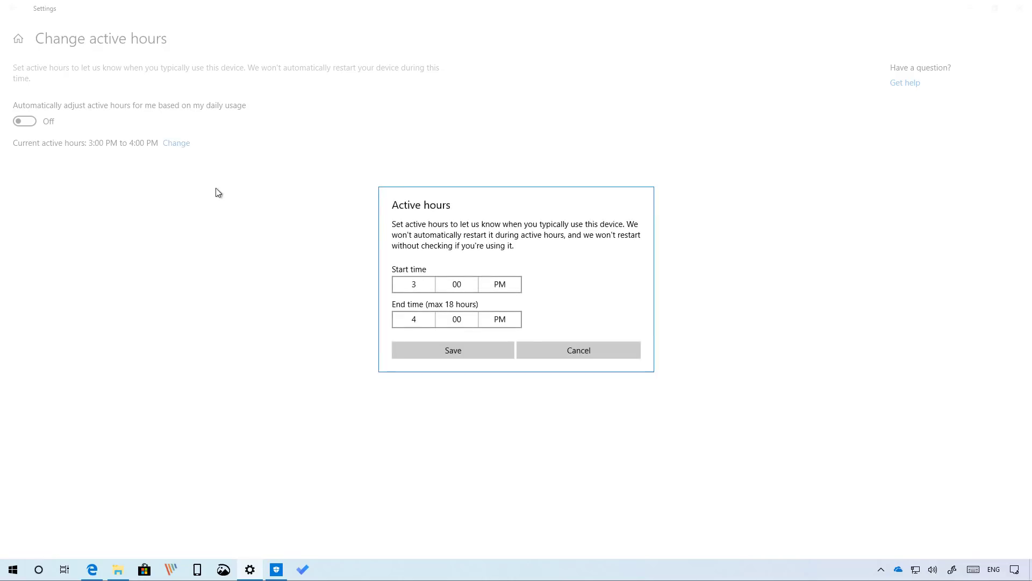
left_click(544, 352)
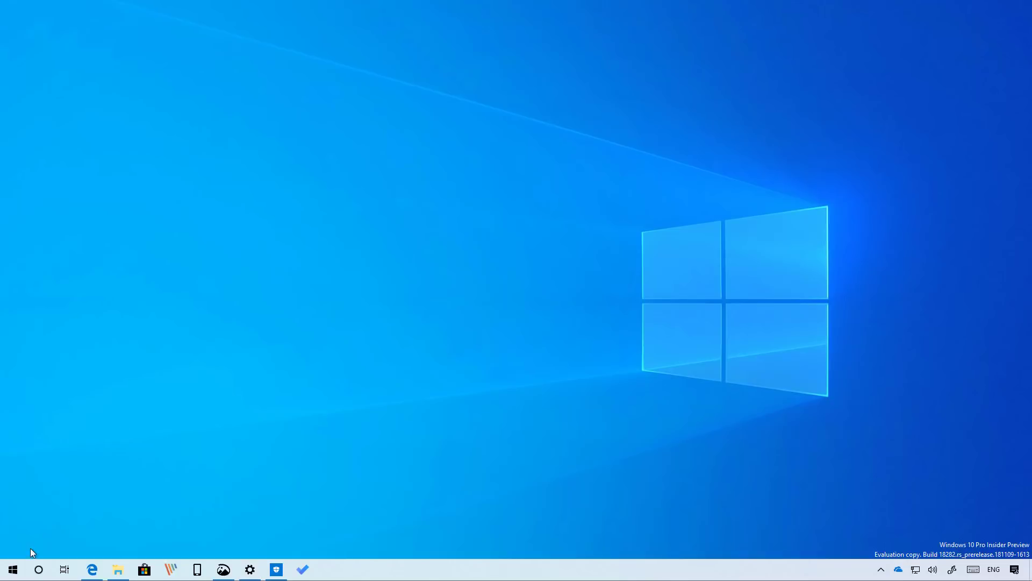
Step: Open Start and examine how its navigation rail expands and collapses
left_click(12, 569)
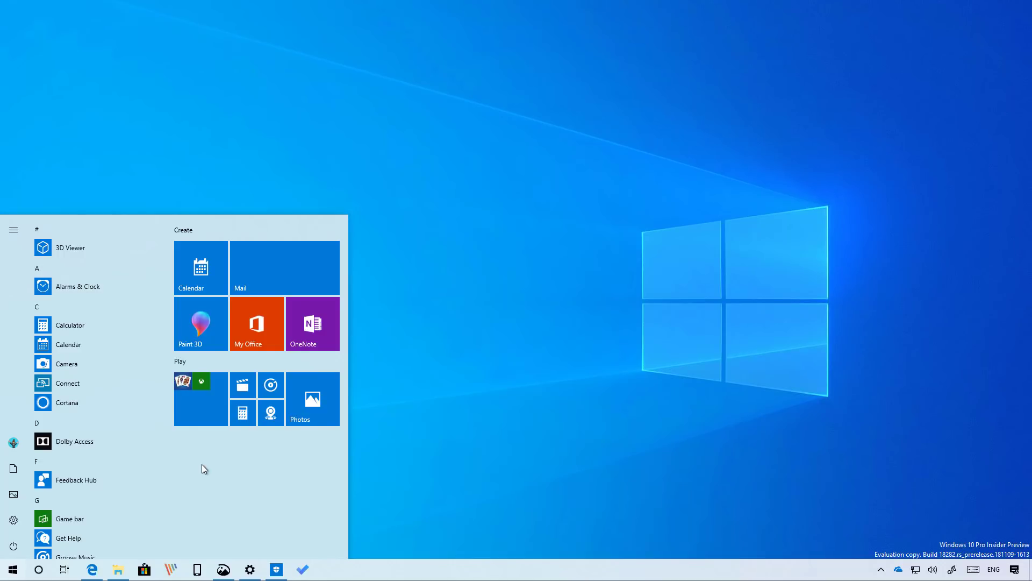
mouse_move(14, 382)
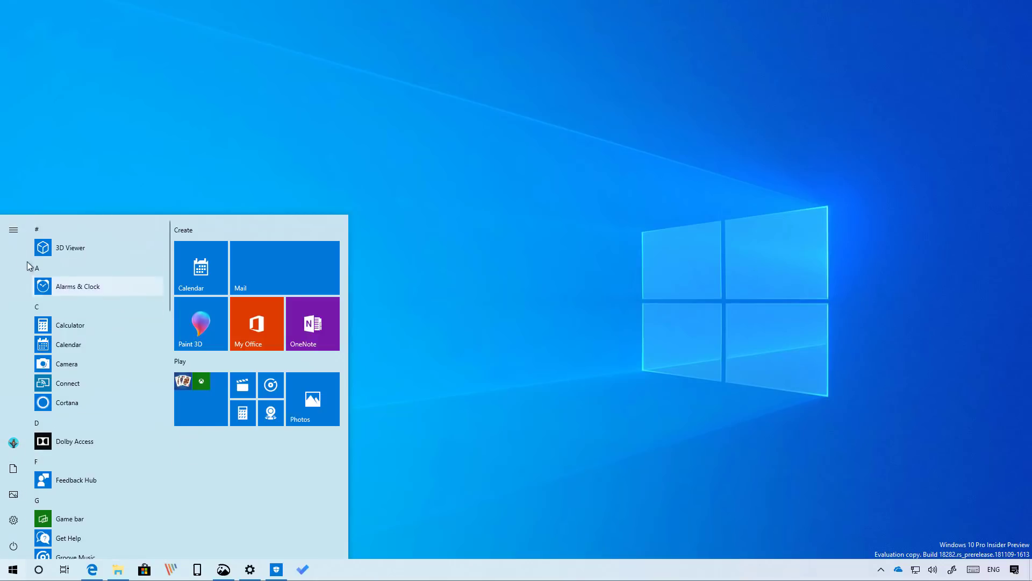
left_click(14, 232)
left_click(13, 231)
left_click(14, 231)
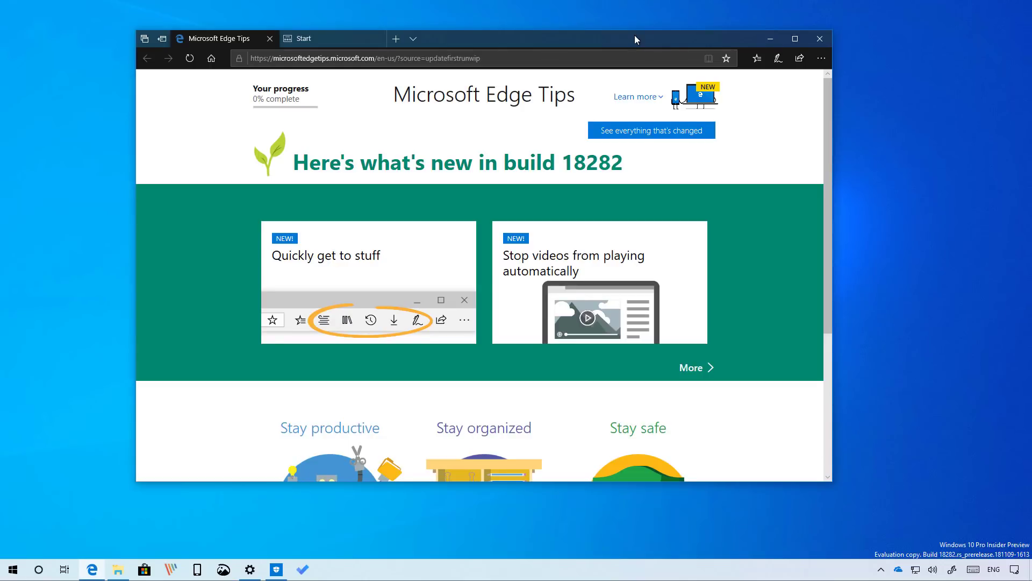
Step: Switch to Microsoft Edge, inspect the light-styled print dialog and its Pages options for the Tips page, and close it without printing
left_click(822, 58)
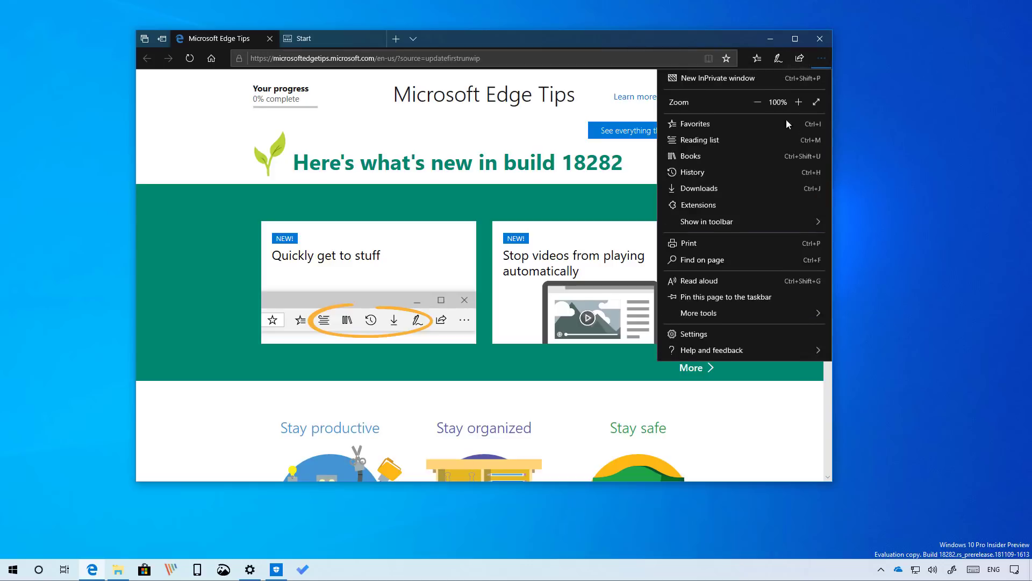
left_click(732, 260)
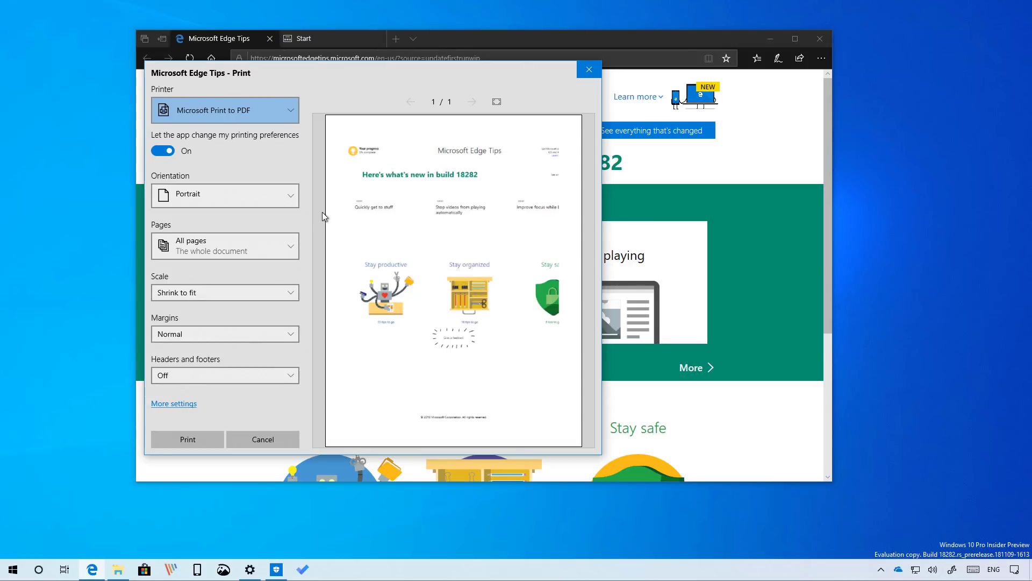
left_click(269, 242)
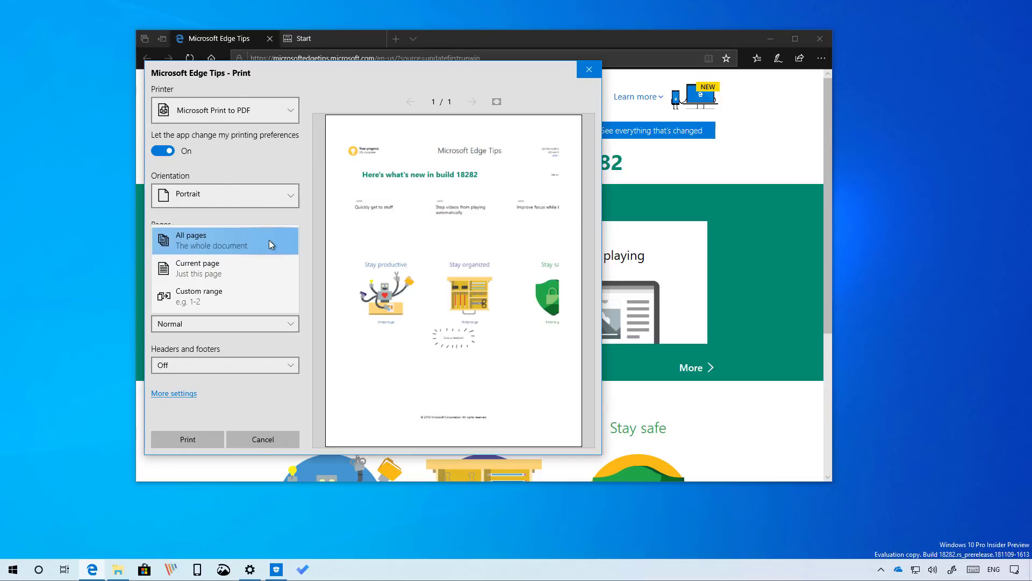
left_click(269, 240)
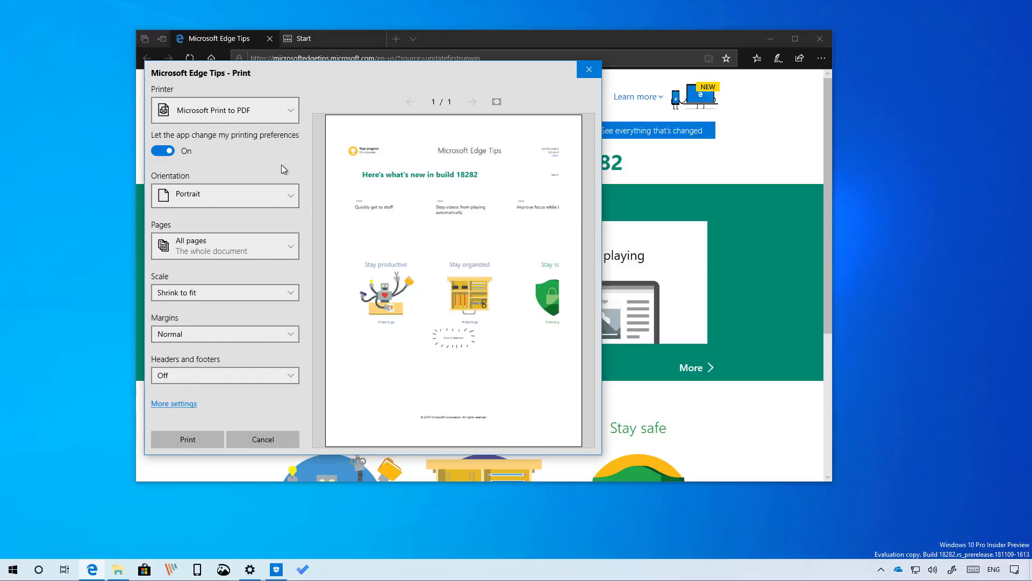
left_click(589, 70)
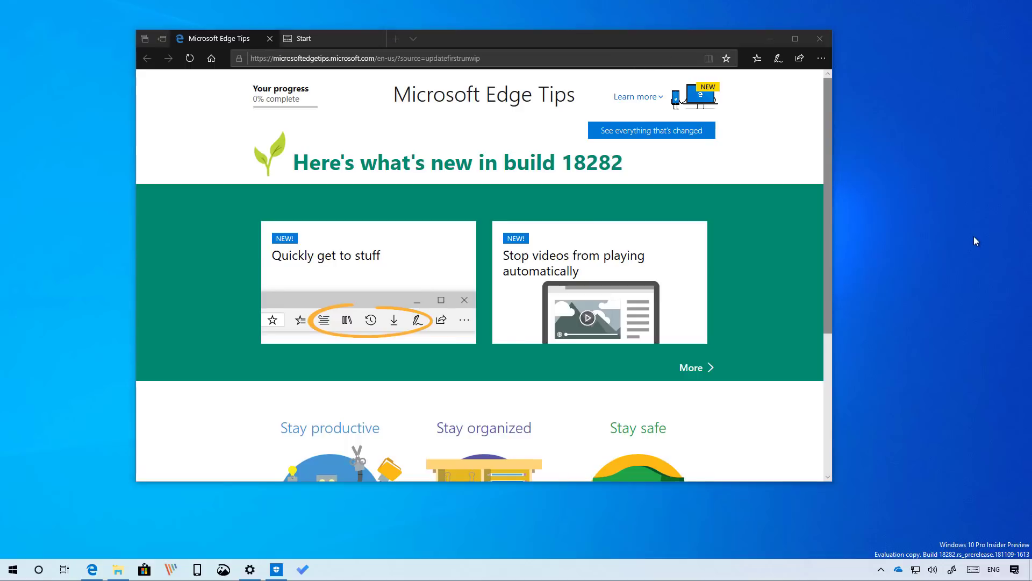
Step: Capture the Microsoft Edge Tips window with Screen snip in window mode
left_click(1015, 570)
left_click(861, 554)
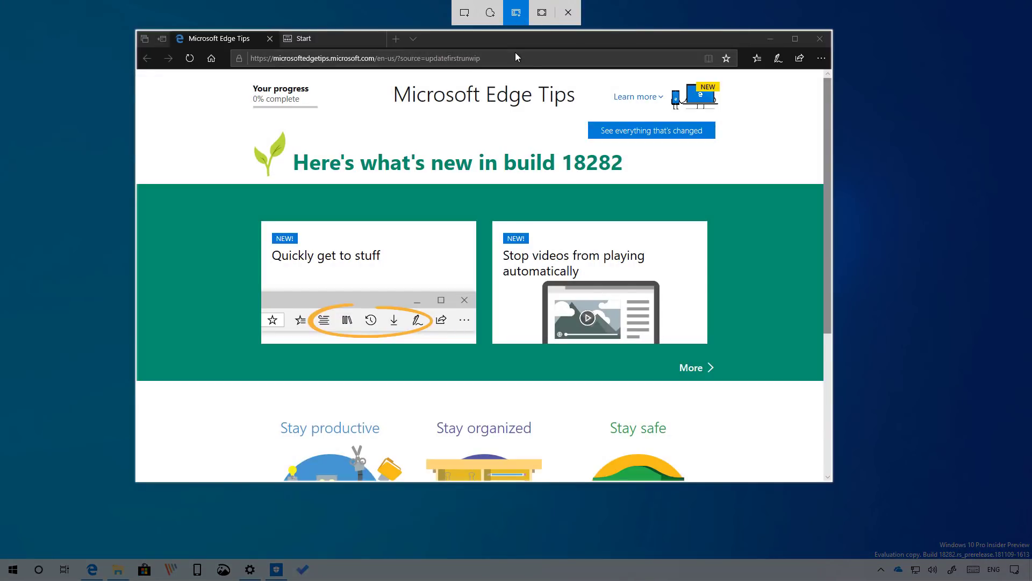
left_click(515, 52)
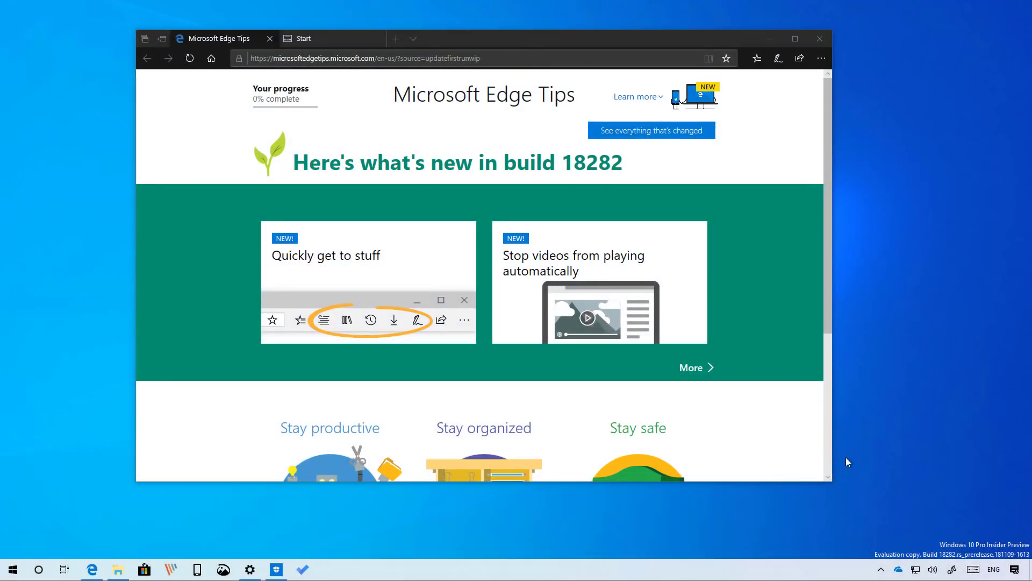
Step: Open the captured snip from its notification in Snip & Sketch, view it maximized, and minimize both it and Microsoft Edge
left_click(1015, 574)
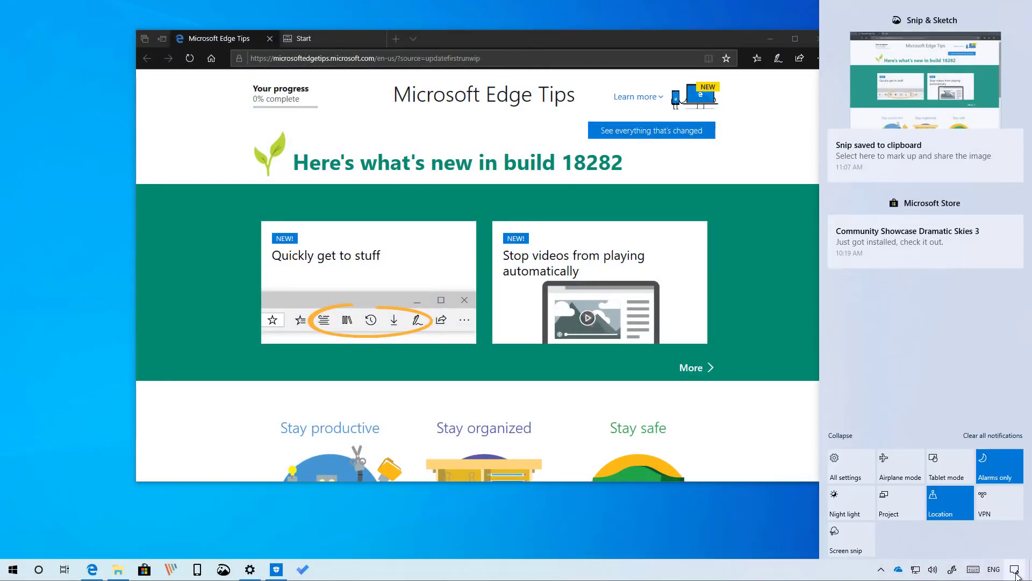
left_click(930, 71)
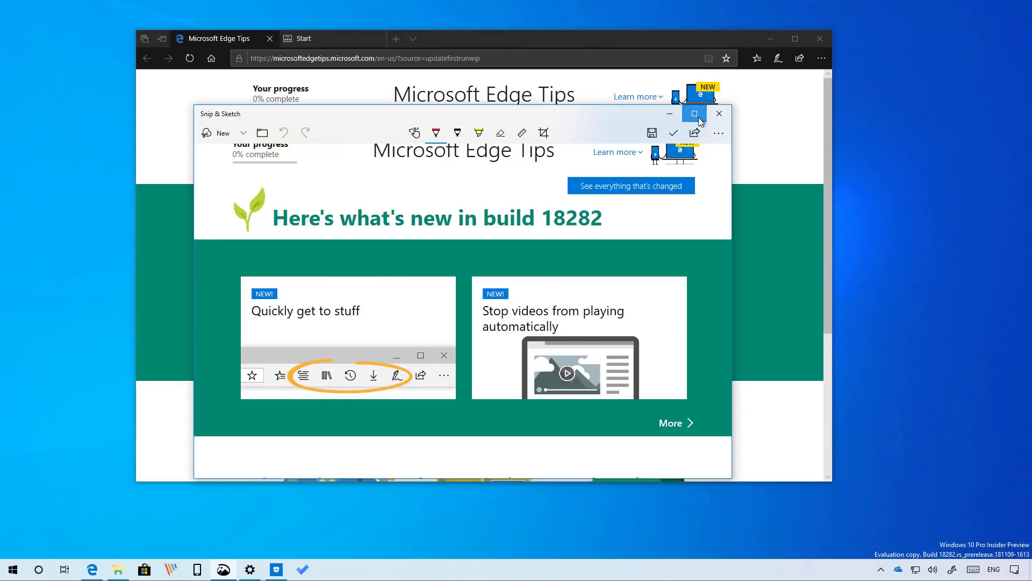
left_click(694, 113)
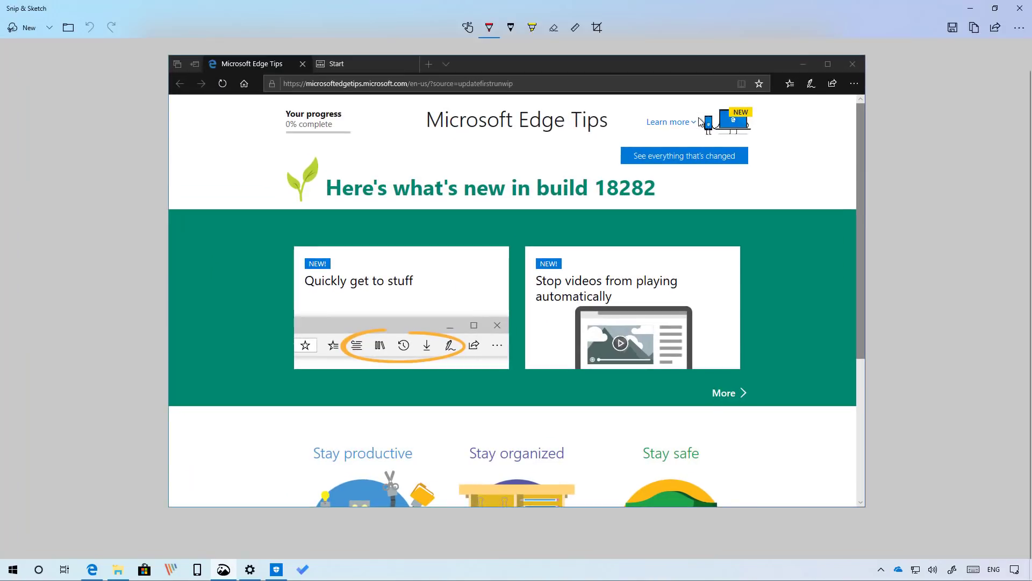
left_click(974, 10)
left_click(771, 39)
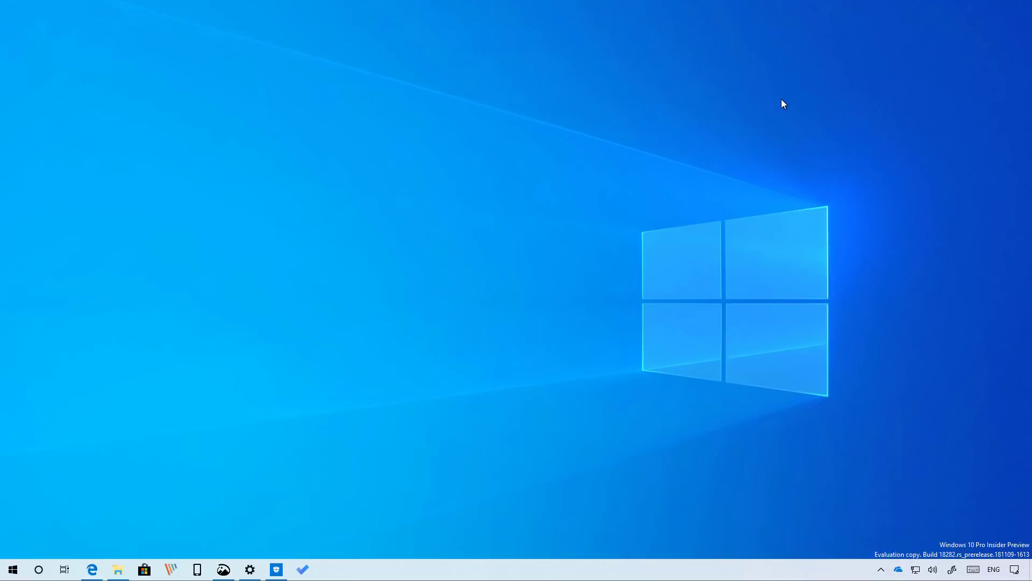